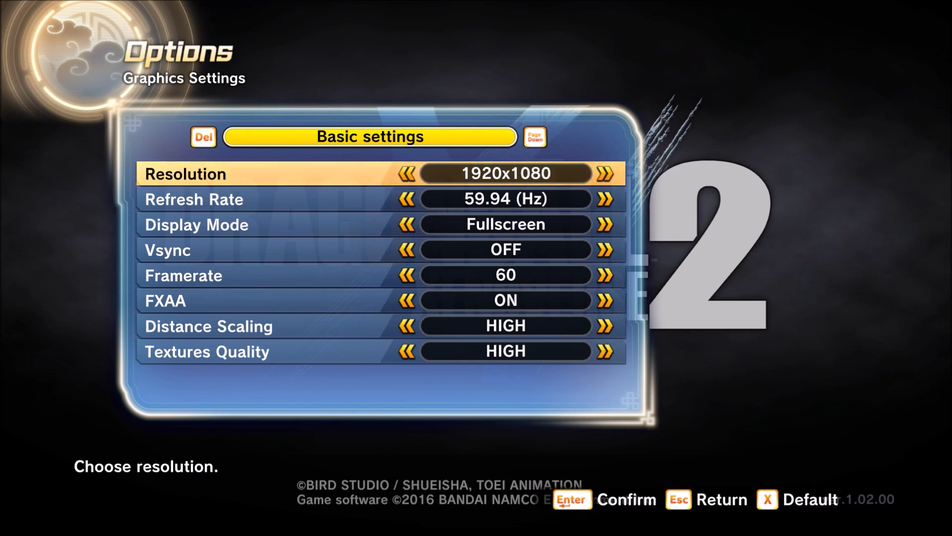
# Check the Refresh Rate setting below Resolution without changing either value.
pyautogui.press('Down')
pyautogui.press('Up')
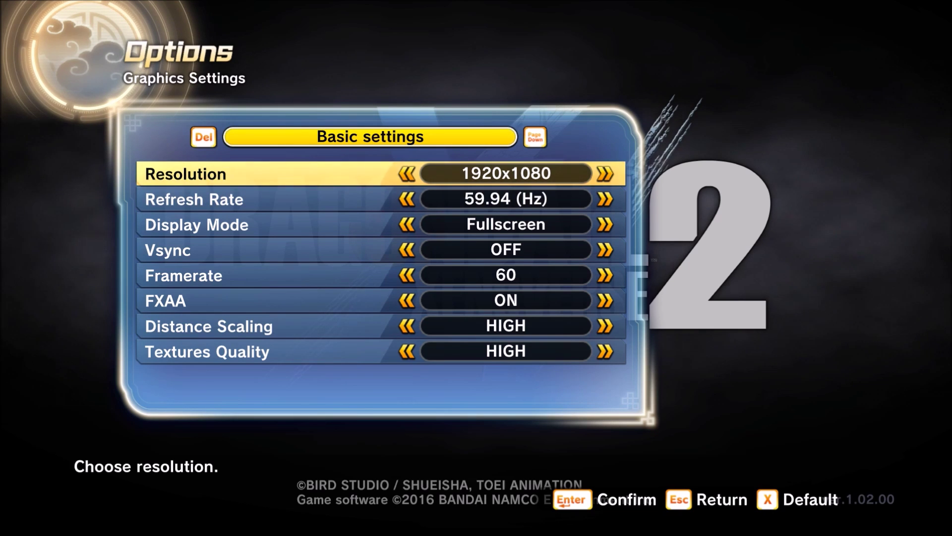
pyautogui.press('Down')
pyautogui.press('Up')
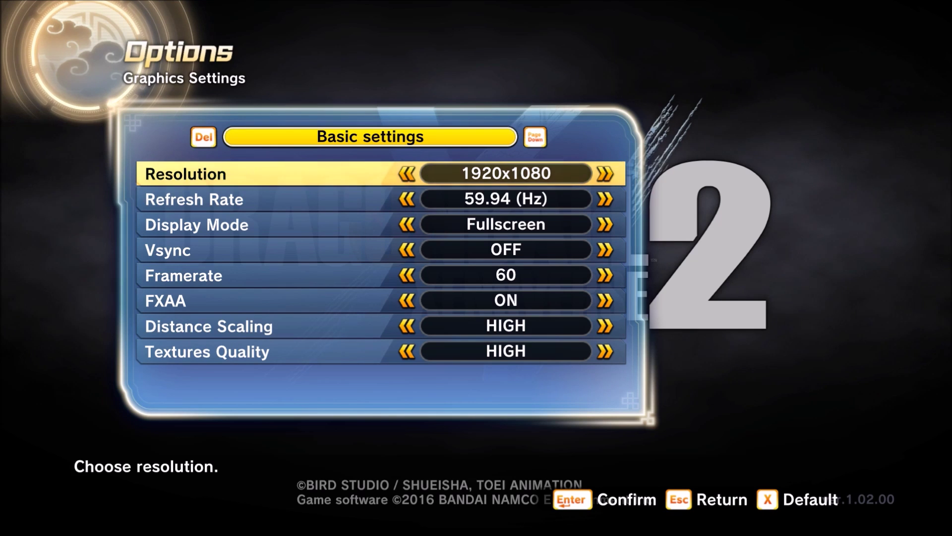
pyautogui.press('Down')
pyautogui.press('Up')
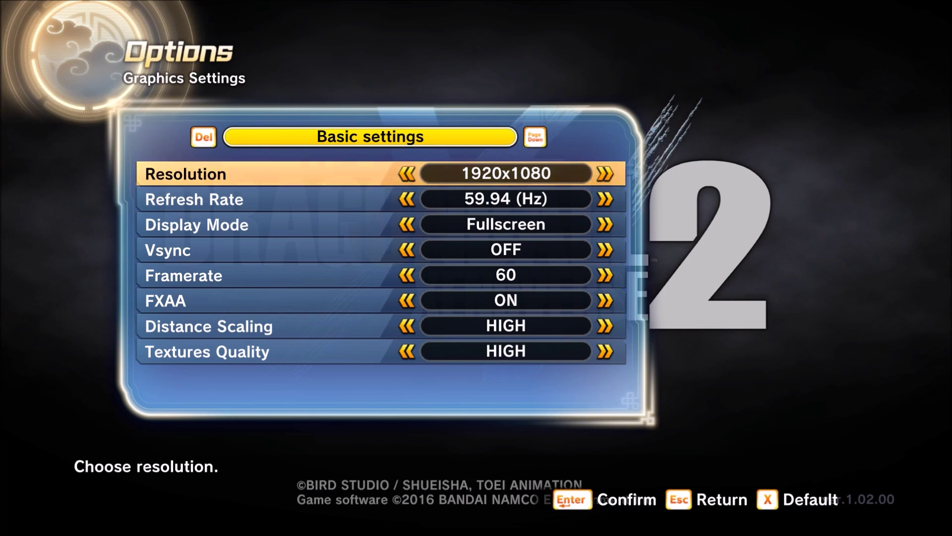
# Look over Refresh Rate, Display Mode and Vsync, leaving their values unchanged.
pyautogui.press('Down')
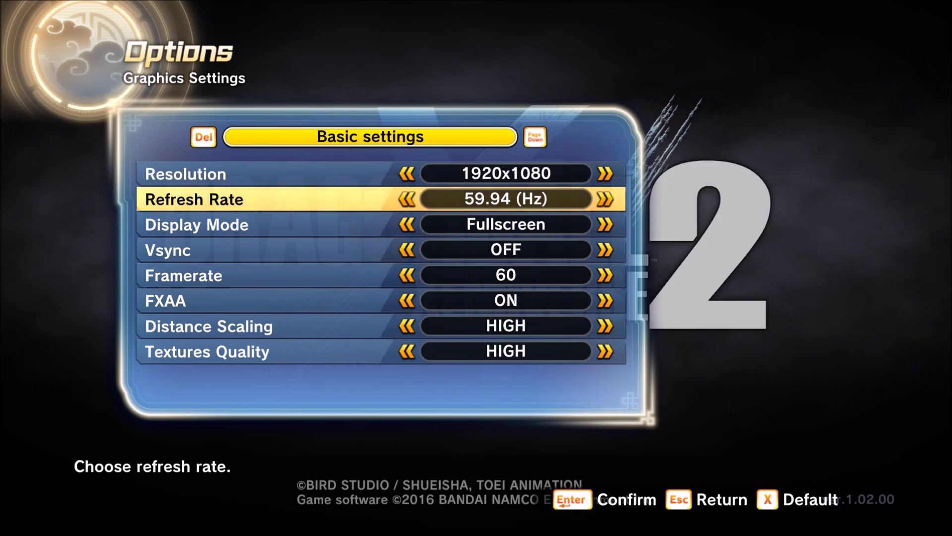
pyautogui.press('Down')
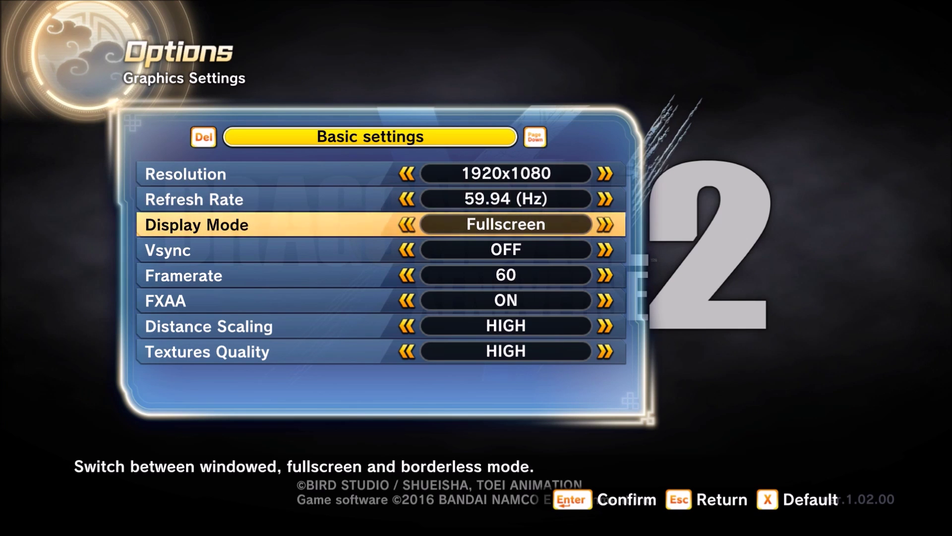
pyautogui.press('Down')
pyautogui.press('Up')
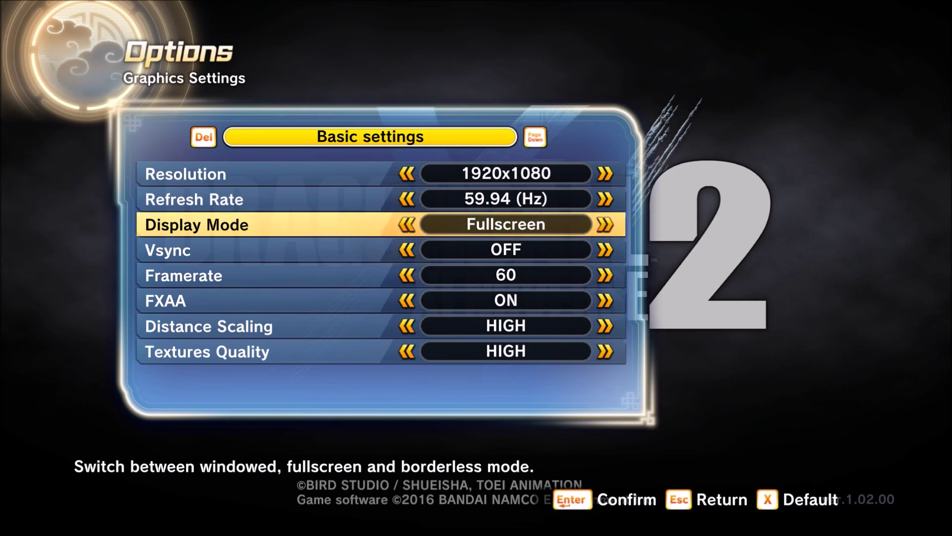
pyautogui.press('Down')
pyautogui.press('Up')
pyautogui.press('Up')
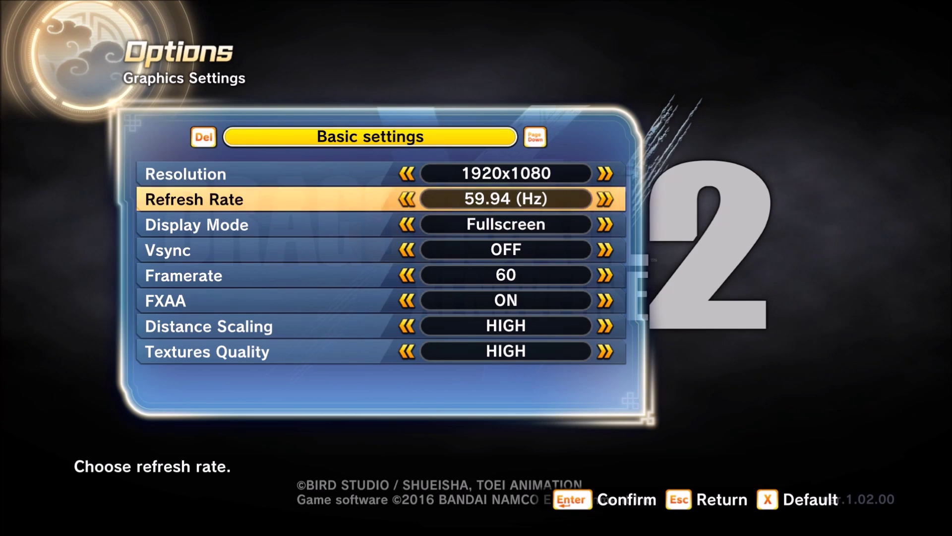
pyautogui.press('Down')
pyautogui.press('Up')
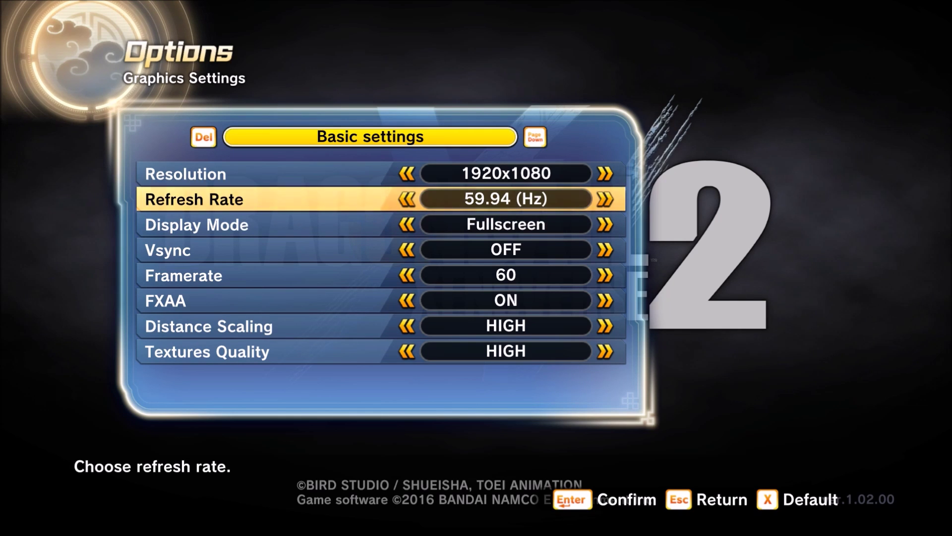
# Move down past Vsync and switch Framerate from 60 to Variable.
pyautogui.press('Down')
pyautogui.press('Down')
pyautogui.press('Up')
pyautogui.press('Up')
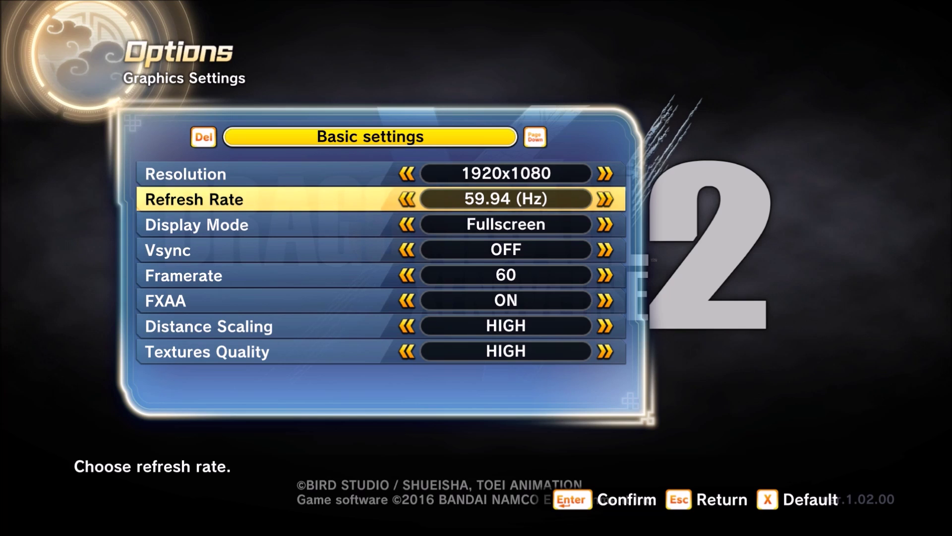
pyautogui.press('Down')
pyautogui.press('Down')
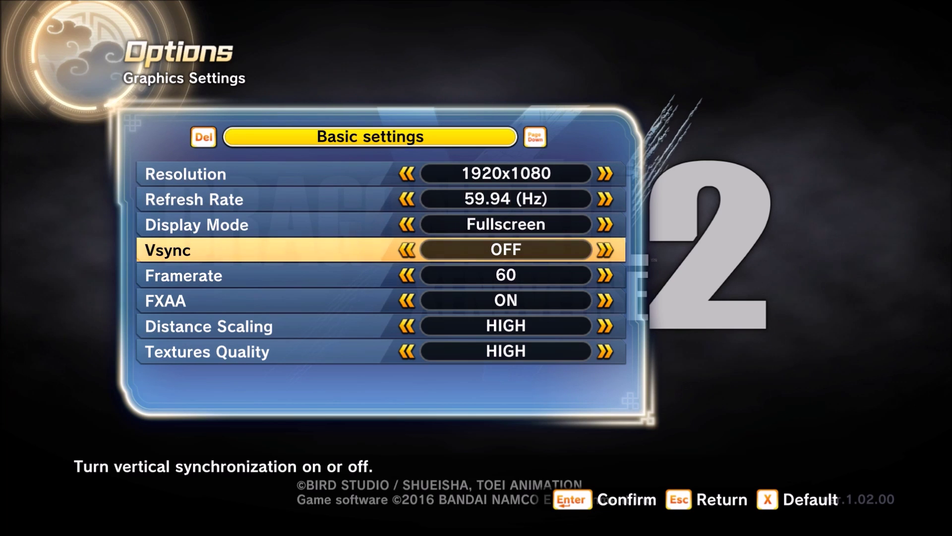
pyautogui.press('Down')
pyautogui.press('Right')
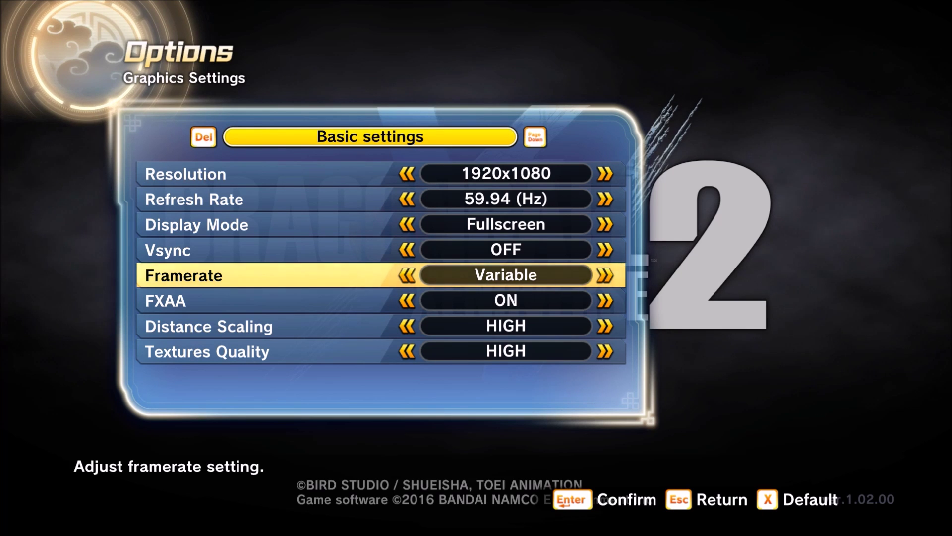
pyautogui.press('Left')
pyautogui.press('Up')
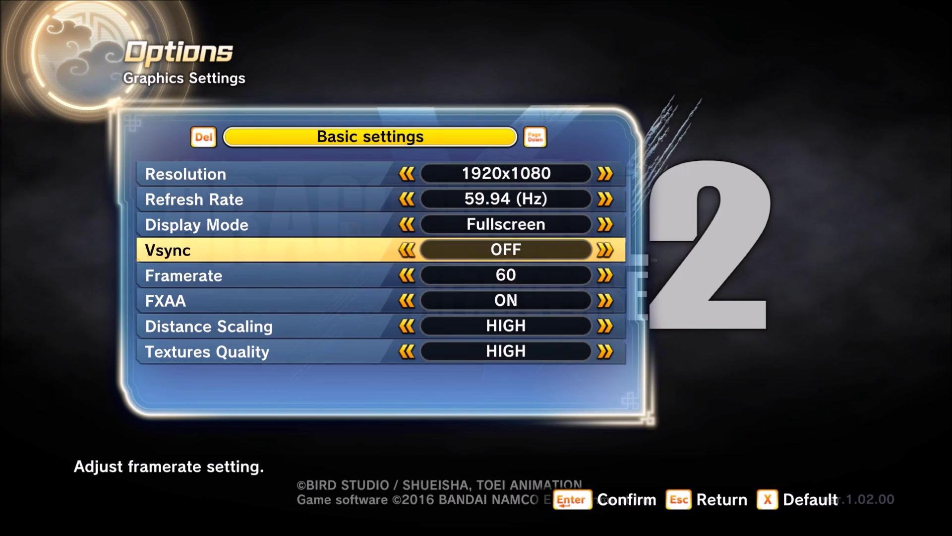
pyautogui.press('Down')
pyautogui.press('Right')
pyautogui.press('Up')
pyautogui.press('Up')
pyautogui.press('Up')
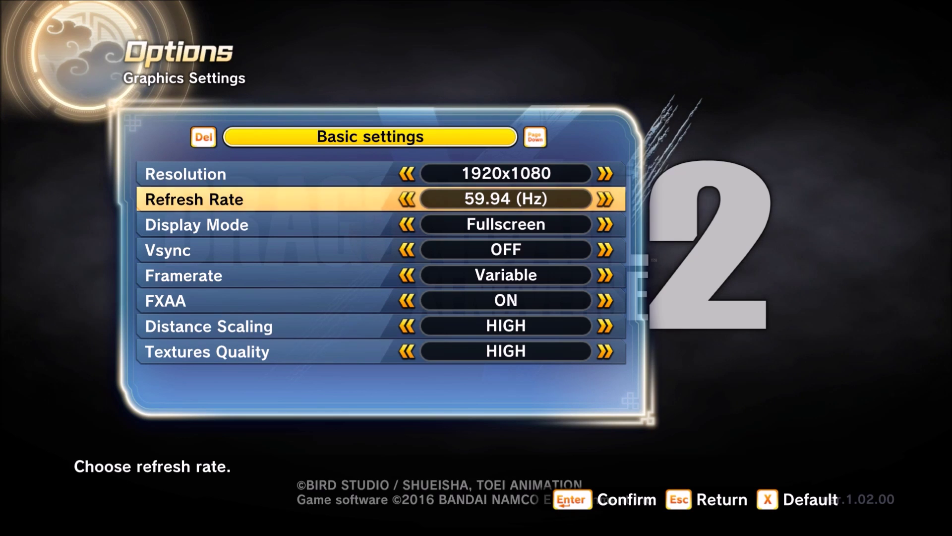
pyautogui.press('Down')
pyautogui.press('Up')
pyautogui.press('Down')
pyautogui.press('Up')
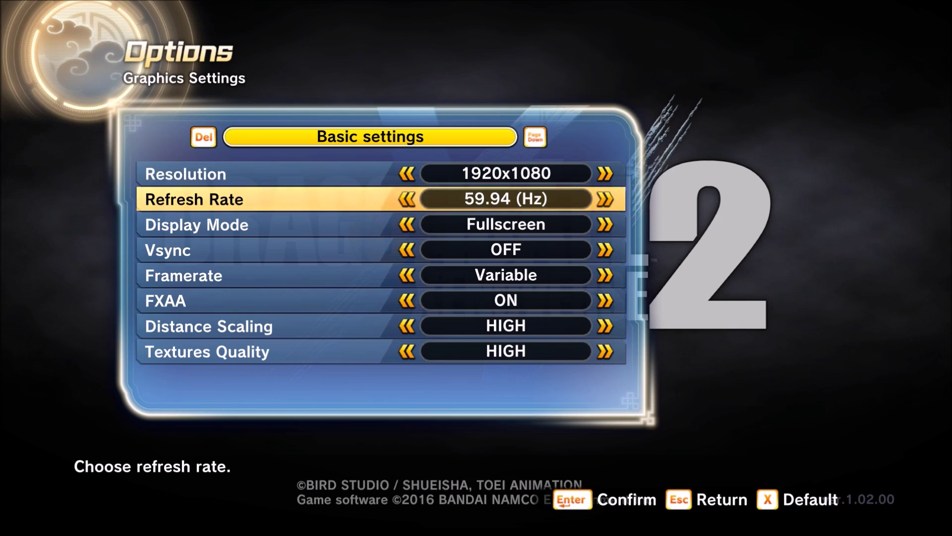
pyautogui.press('Down')
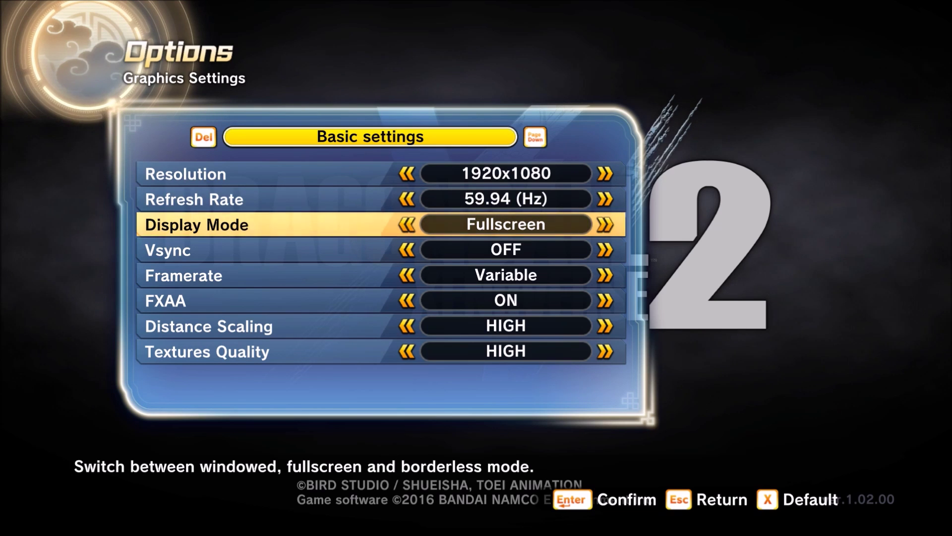
pyautogui.press('Up')
pyautogui.press('Left')
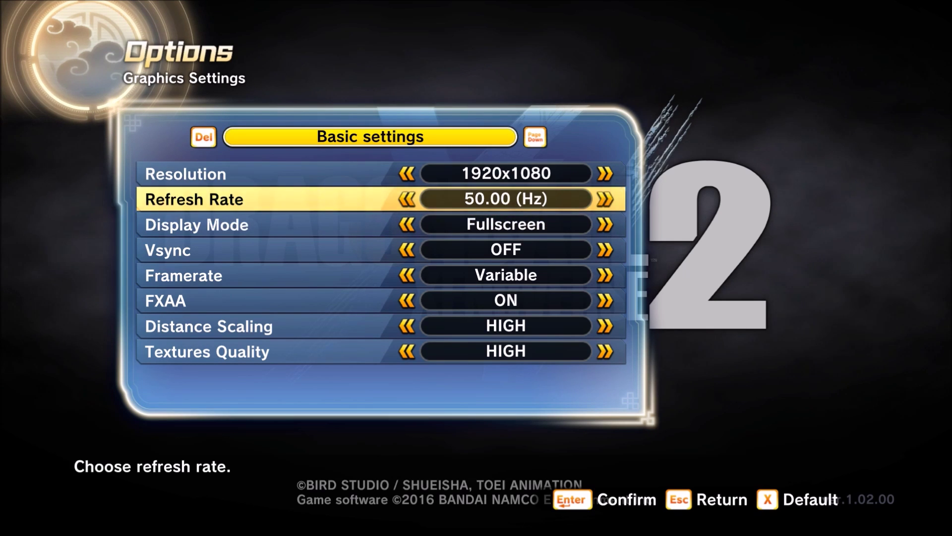
pyautogui.press('Right')
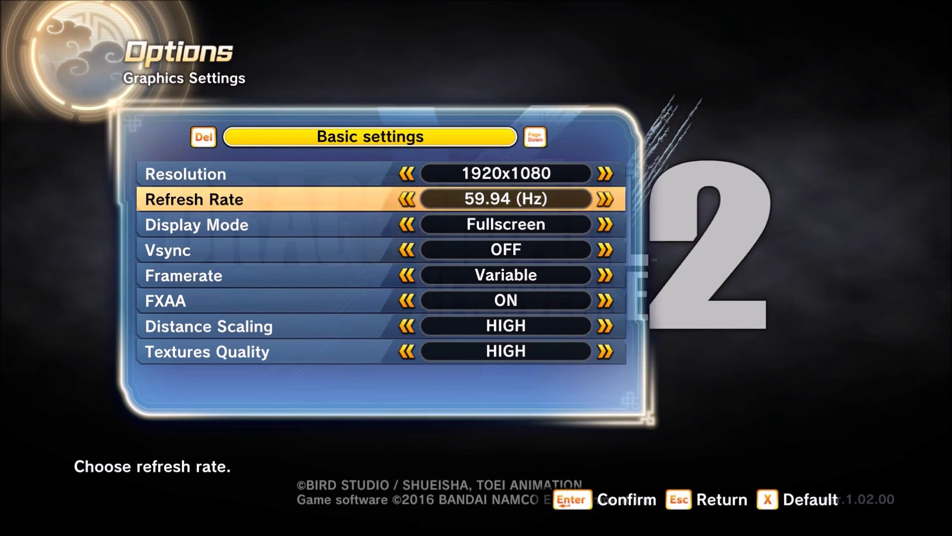
pyautogui.press('Down')
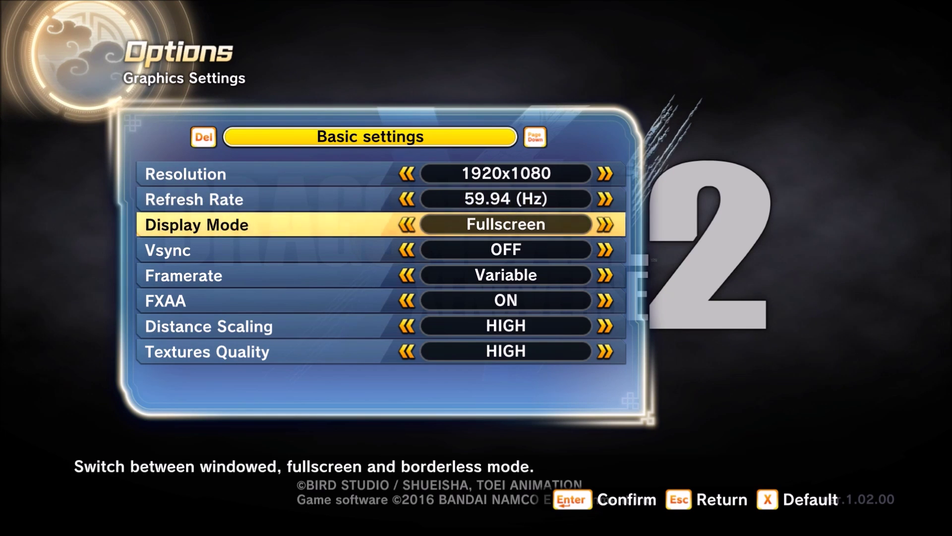
pyautogui.press('Down')
pyautogui.press('Down')
pyautogui.press('Up')
pyautogui.press('Down')
pyautogui.press('Down')
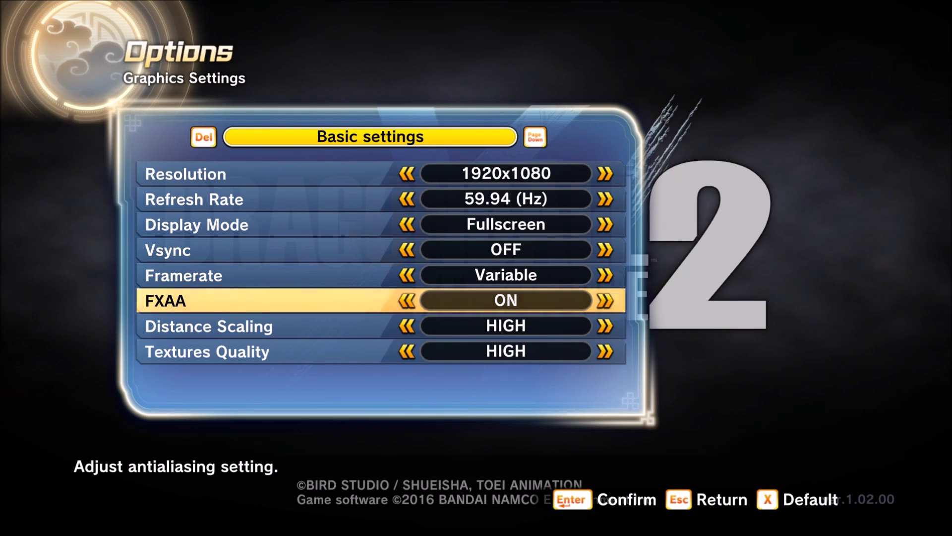
# Cycle Distance Scaling through LOW and HIGH and settle on MEDIUM.
pyautogui.press('Down')
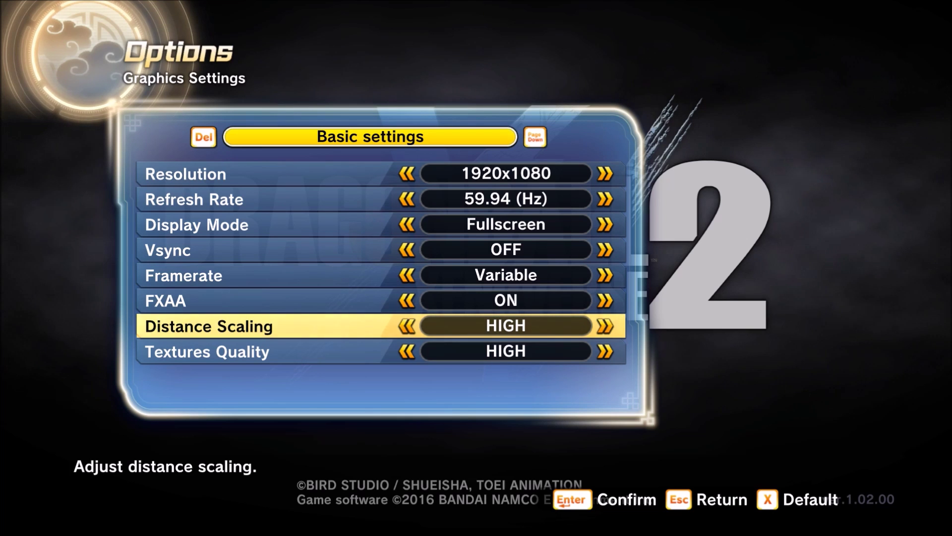
pyautogui.press('Left')
pyautogui.press('Left')
pyautogui.press('Left')
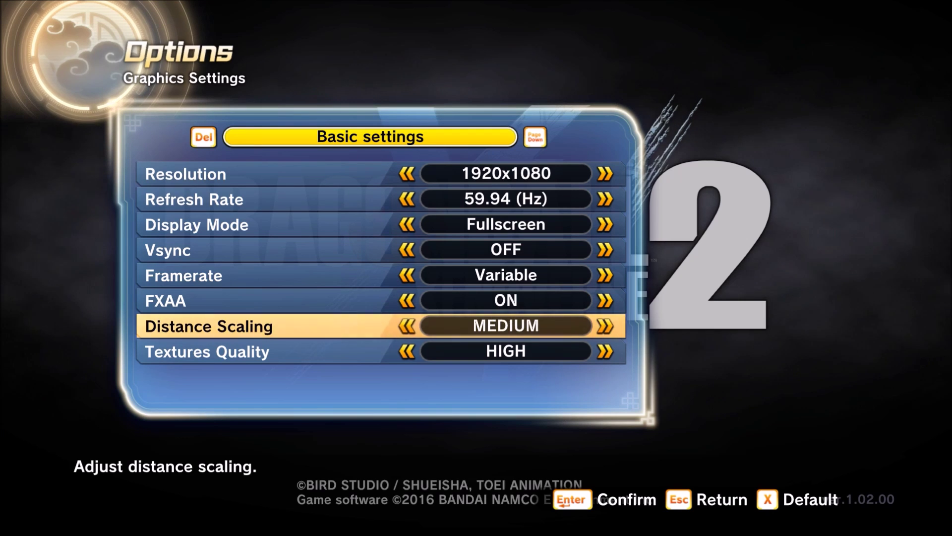
pyautogui.press('Right')
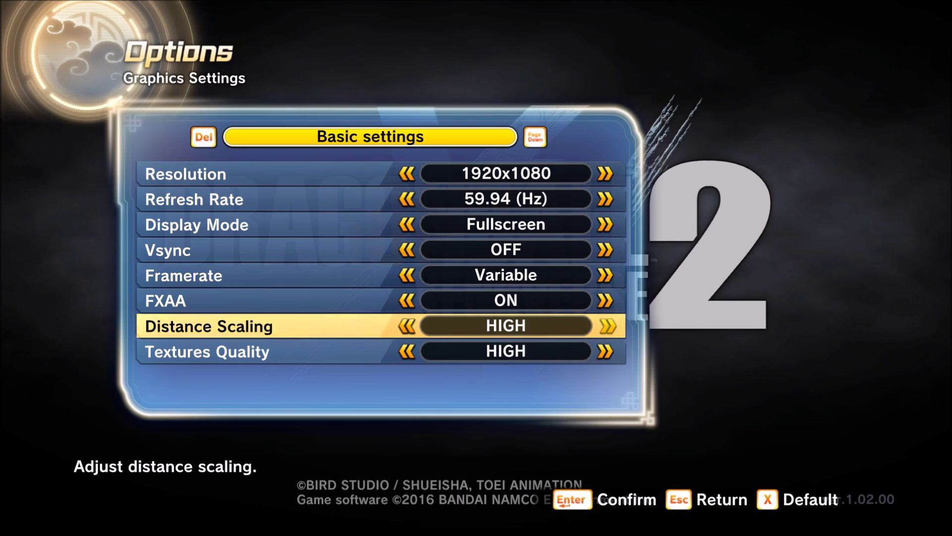
pyautogui.press('Right')
pyautogui.press('Right')
pyautogui.press('Left')
pyautogui.press('Left')
pyautogui.press('Left')
pyautogui.press('Left')
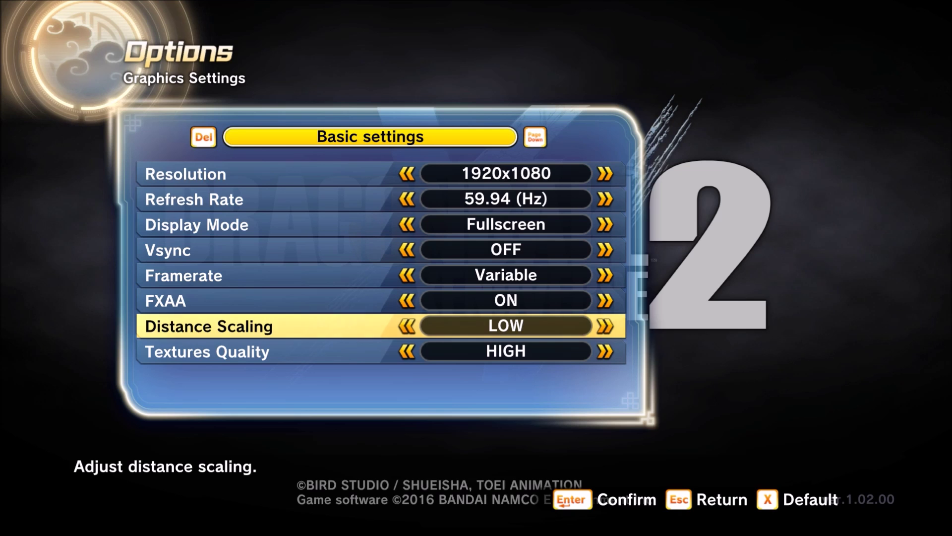
pyautogui.press('Right')
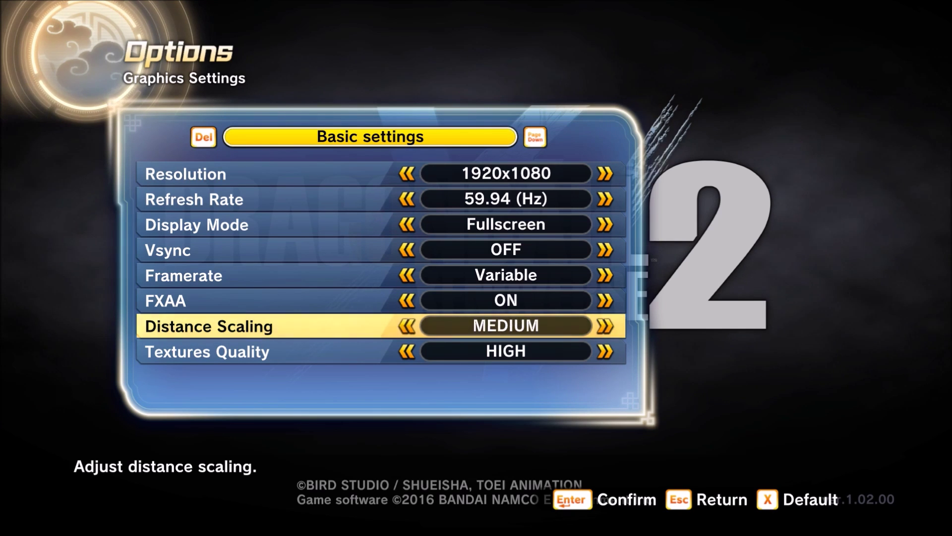
pyautogui.press('Left')
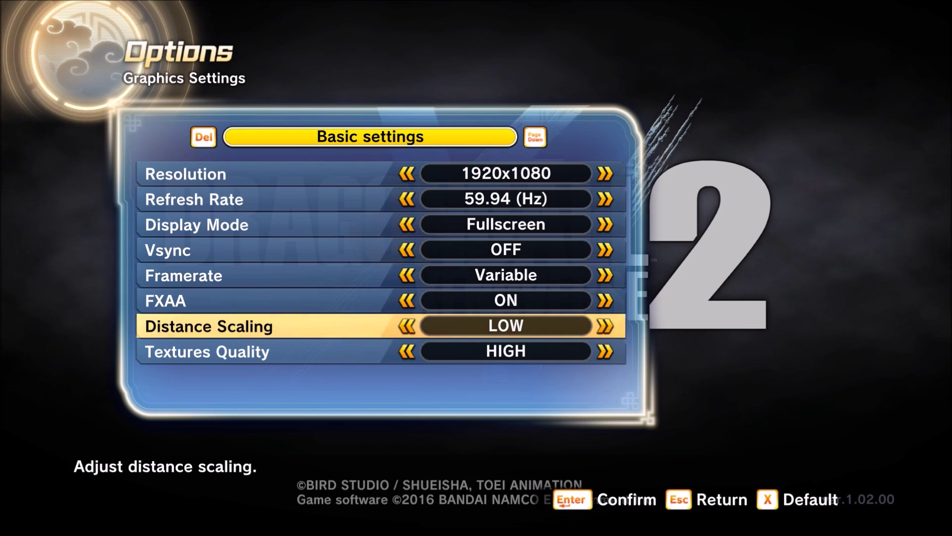
pyautogui.press('Right')
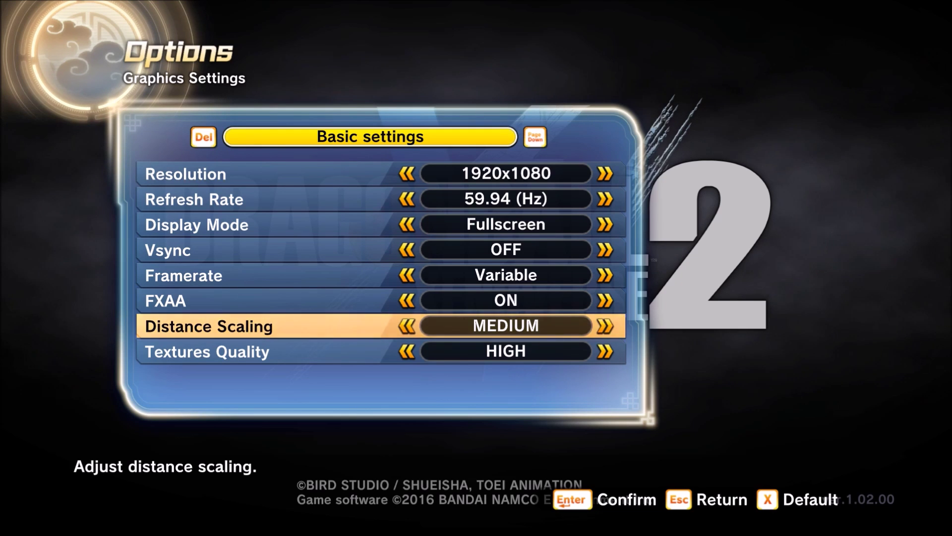
pyautogui.press('Down')
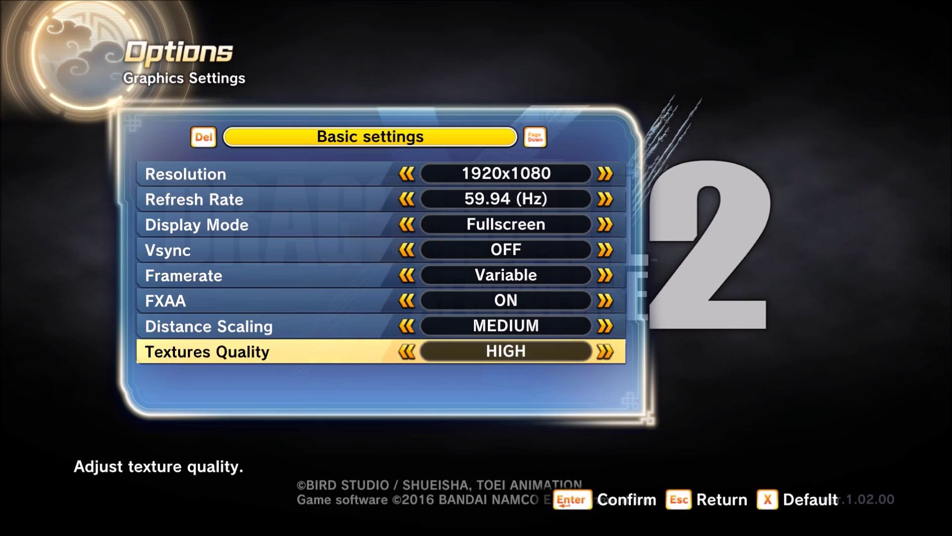
# Cycle Textures Quality and leave it at HIGH.
pyautogui.press('Right')
pyautogui.press('Right')
pyautogui.press('Left')
pyautogui.press('Left')
pyautogui.press('Left')
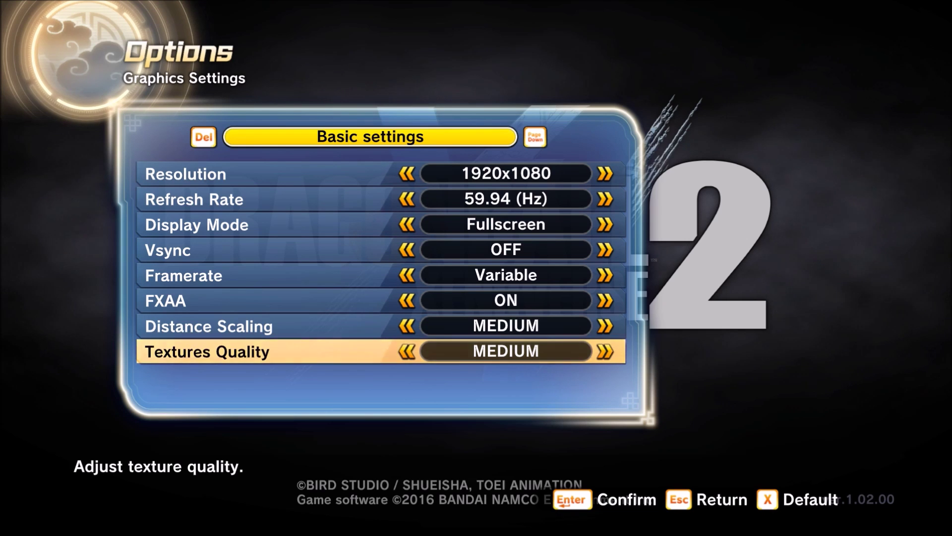
pyautogui.press('Right')
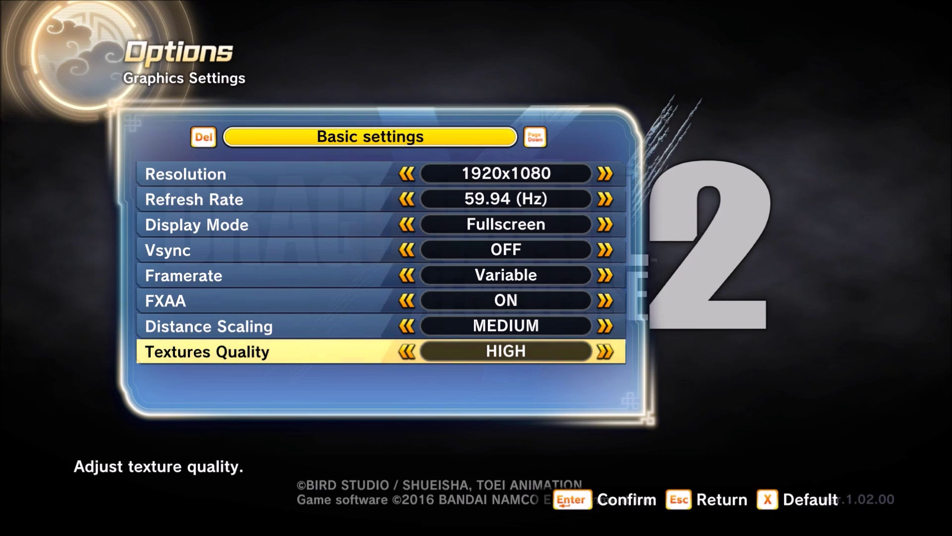
# Switch to the Advanced settings page, keeping HDR Filter ON.
pyautogui.press('pagedown')
pyautogui.press('Down')
pyautogui.press('Up')
pyautogui.press('Right')
pyautogui.press('Left')
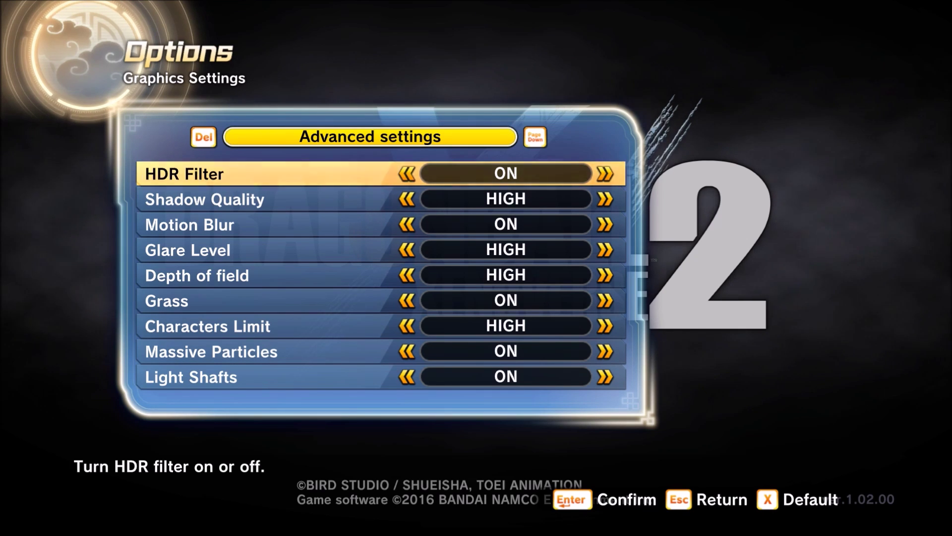
pyautogui.press('Down')
pyautogui.press('Up')
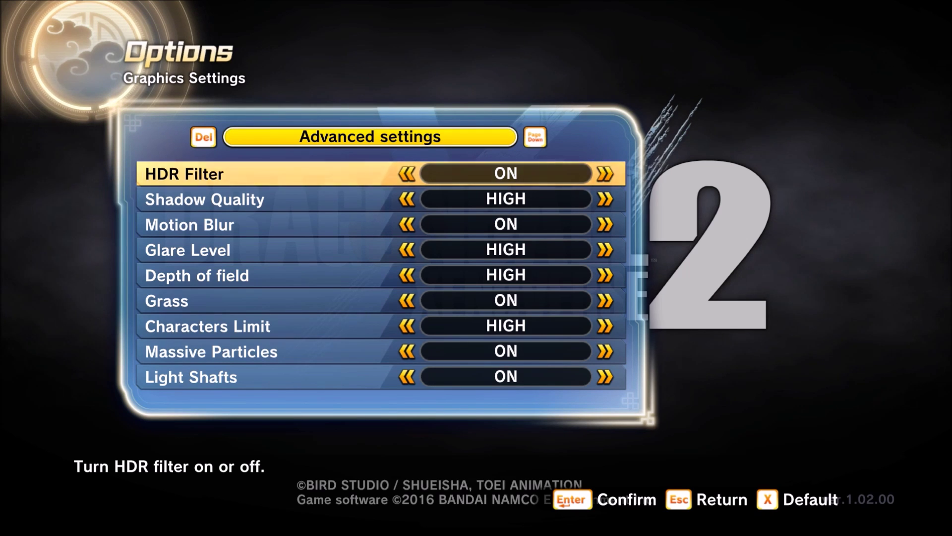
pyautogui.press('Down')
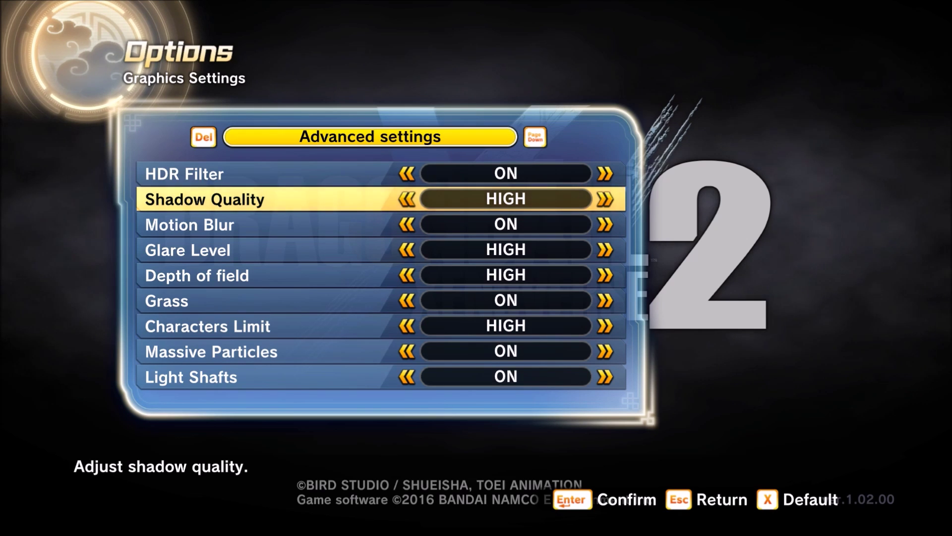
# Cycle Shadow Quality through LOW and HIGH and settle on OFF.
pyautogui.press('Right')
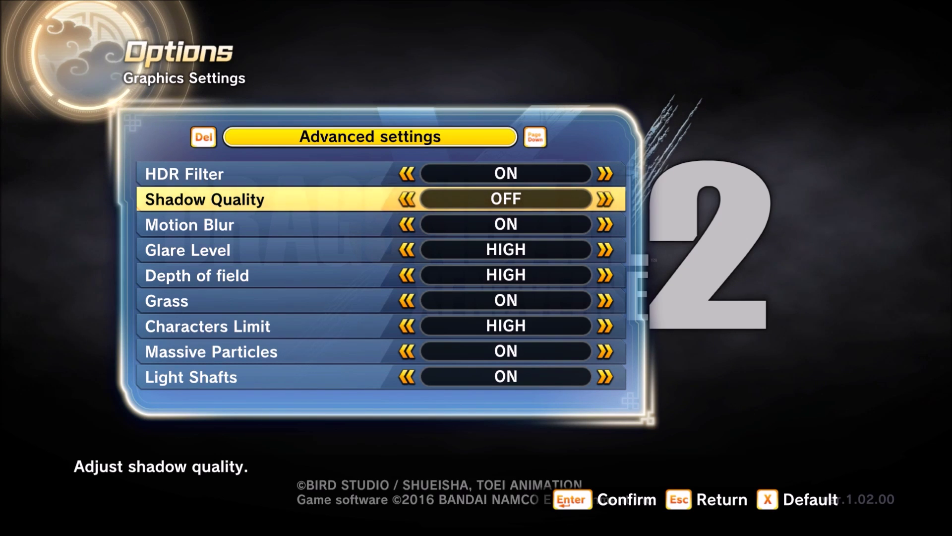
pyautogui.press('Right')
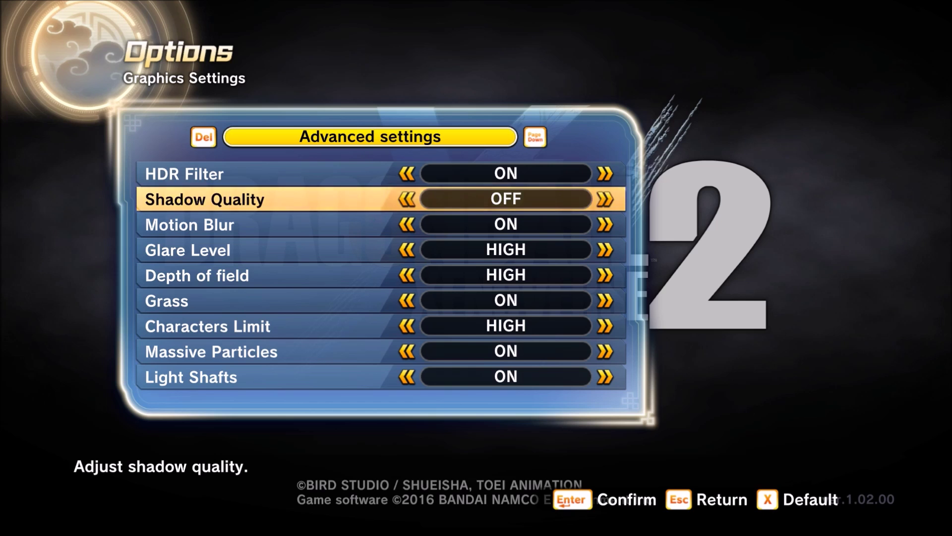
pyautogui.press('Right')
pyautogui.press('Right')
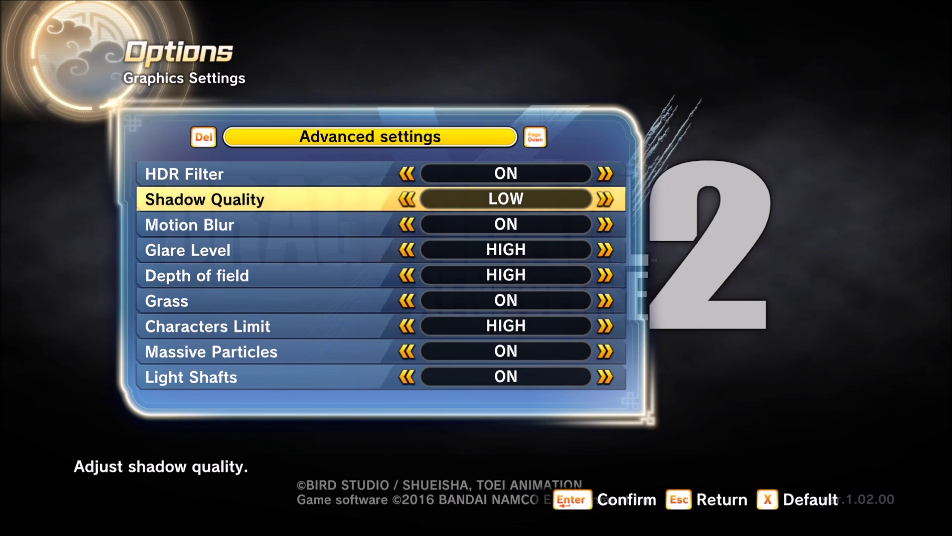
pyautogui.press('Down')
pyautogui.press('Up')
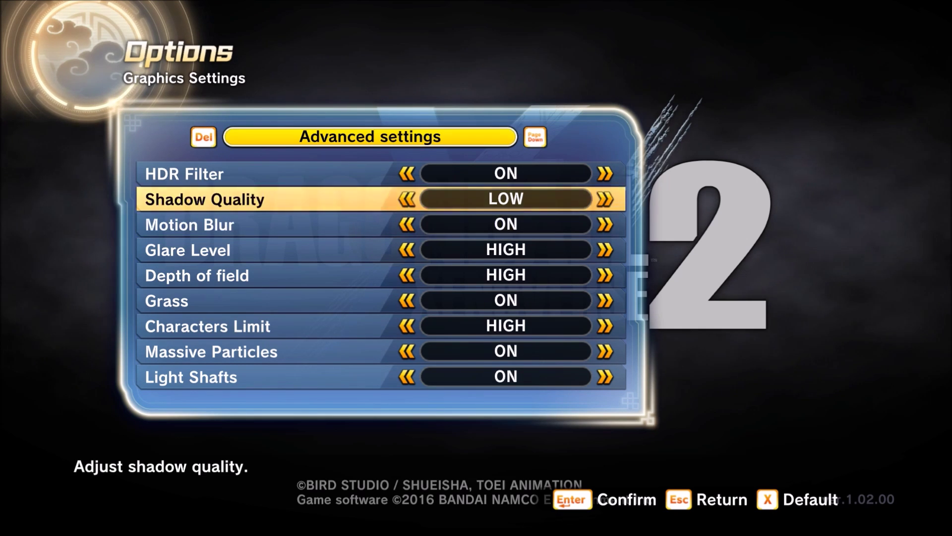
pyautogui.press('Left')
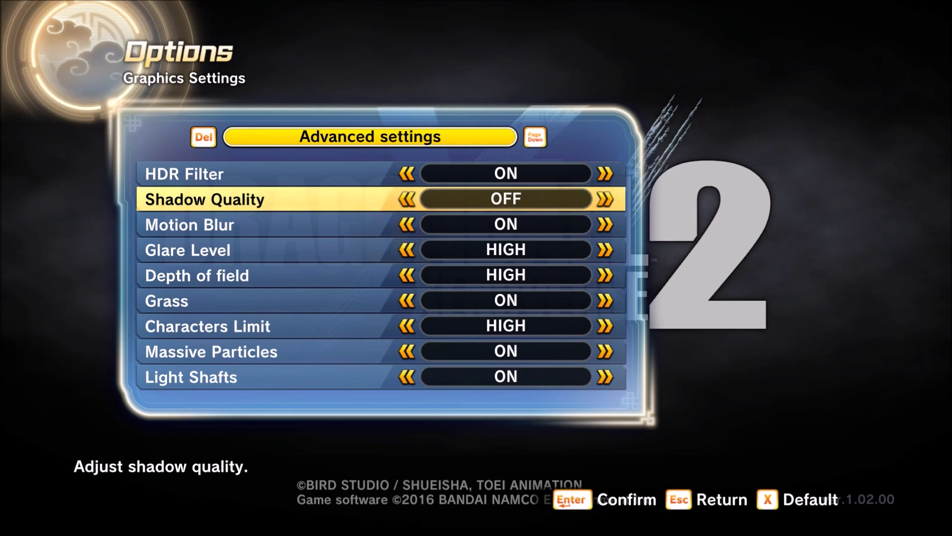
pyautogui.press('Down')
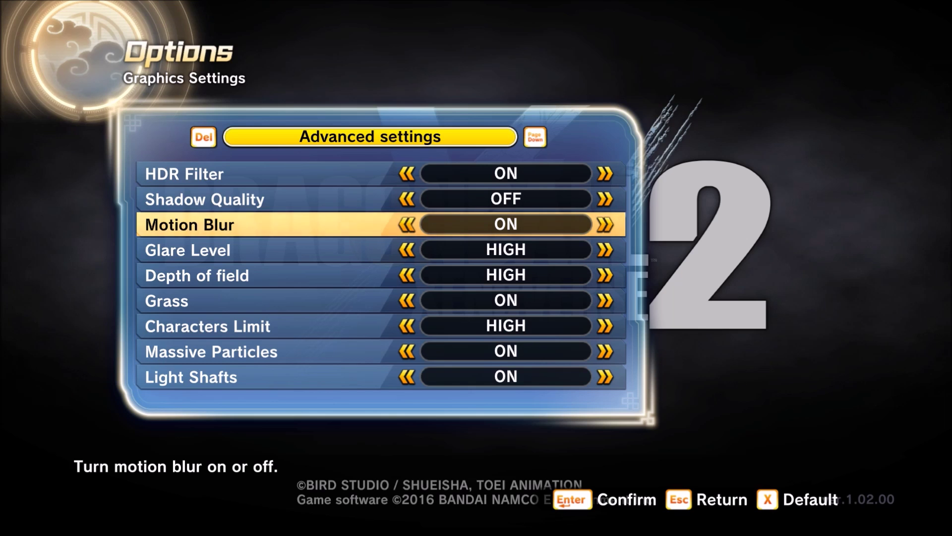
# Set Motion Blur to OFF after one trial toggle, then move to Glare Level.
pyautogui.press('Right')
pyautogui.press('Right')
pyautogui.press('Right')
pyautogui.press('Left')
pyautogui.press('Down')
pyautogui.press('Up')
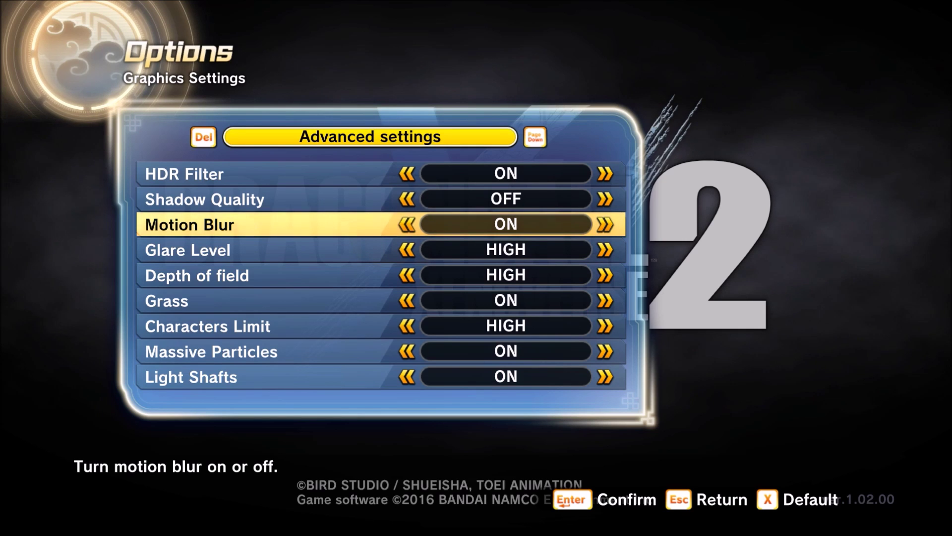
pyautogui.press('Down')
pyautogui.press('Up')
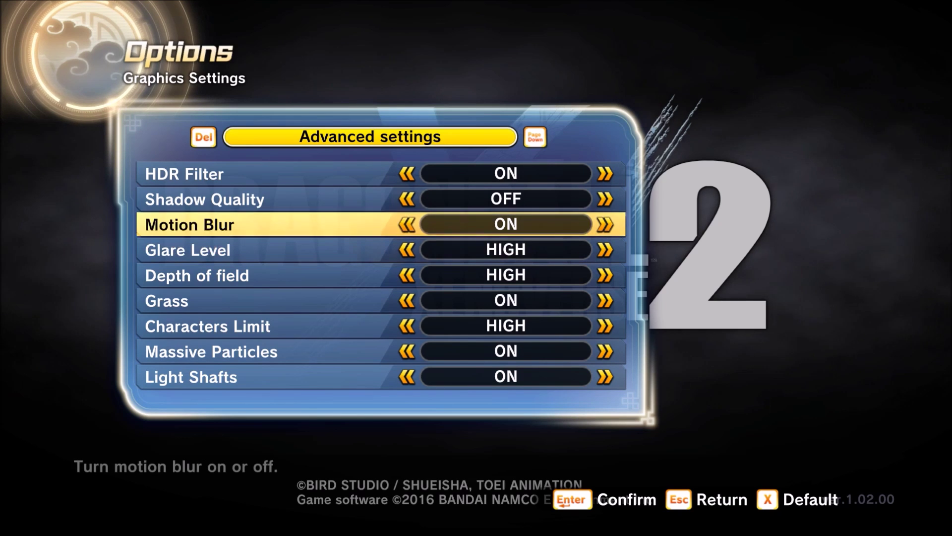
pyautogui.press('Left')
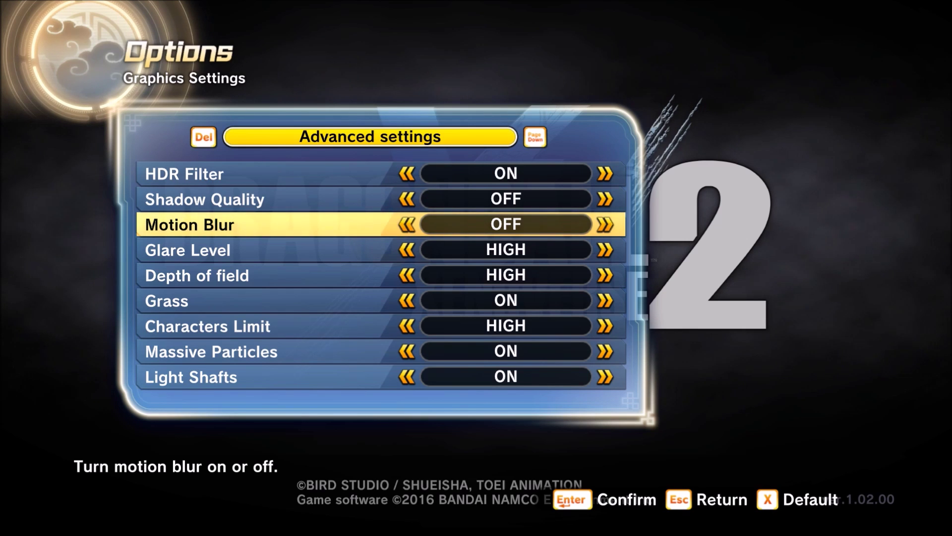
pyautogui.press('Down')
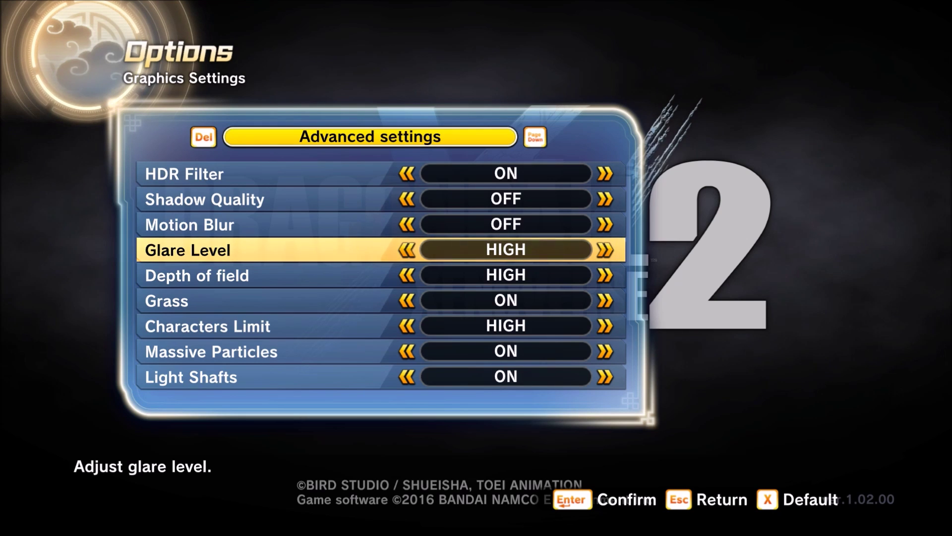
# Try Depth of field at LOW and return it to HIGH.
pyautogui.press('Down')
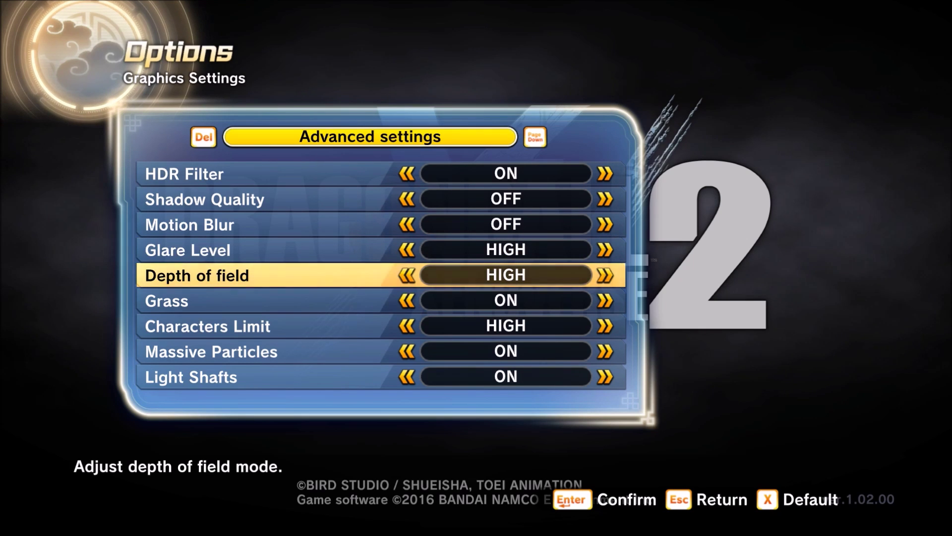
pyautogui.press('Left')
pyautogui.press('Down')
pyautogui.press('Up')
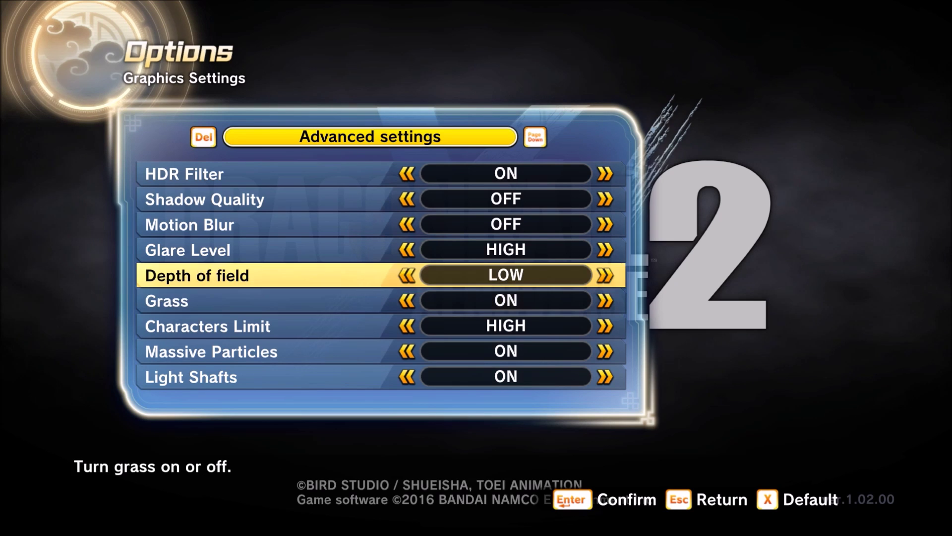
pyautogui.press('Right')
# Return to the Basic graphics settings page.
pyautogui.press('Up')
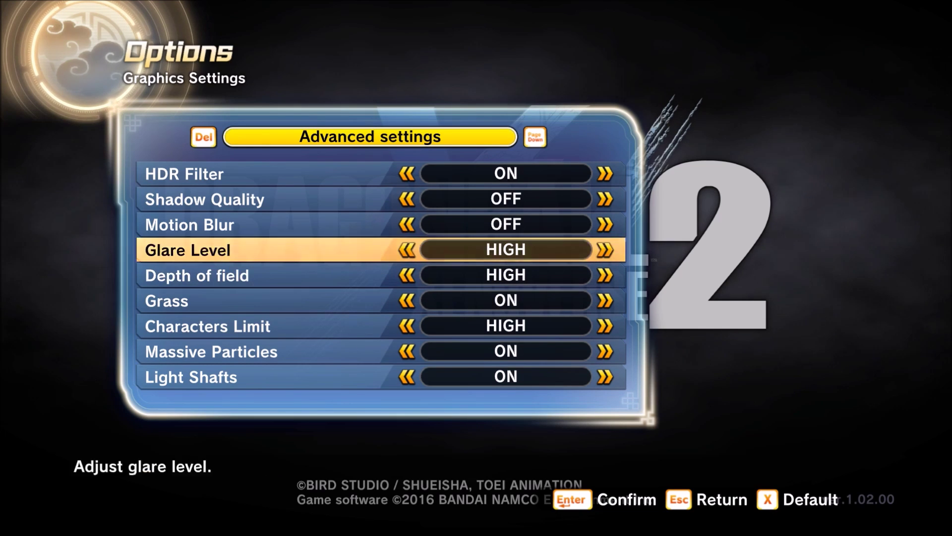
pyautogui.press('Up')
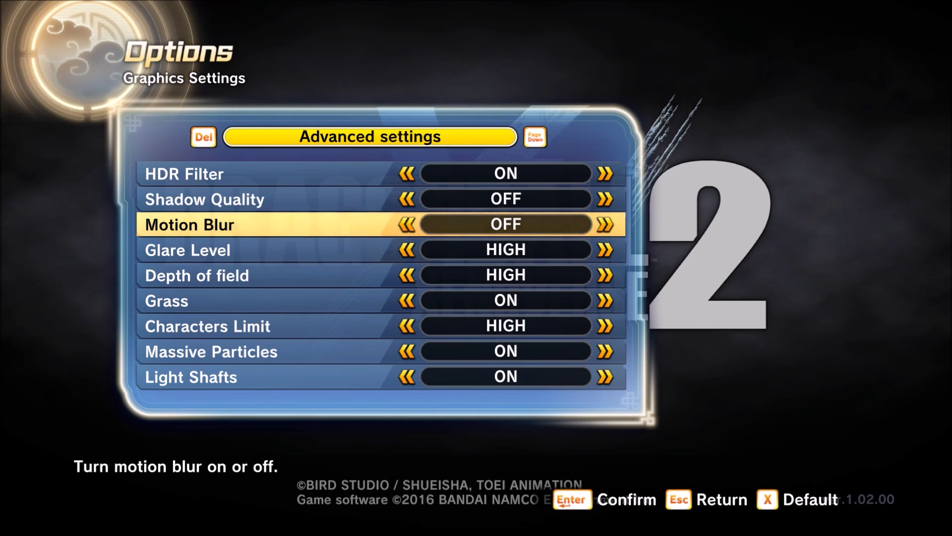
pyautogui.press('Delete')
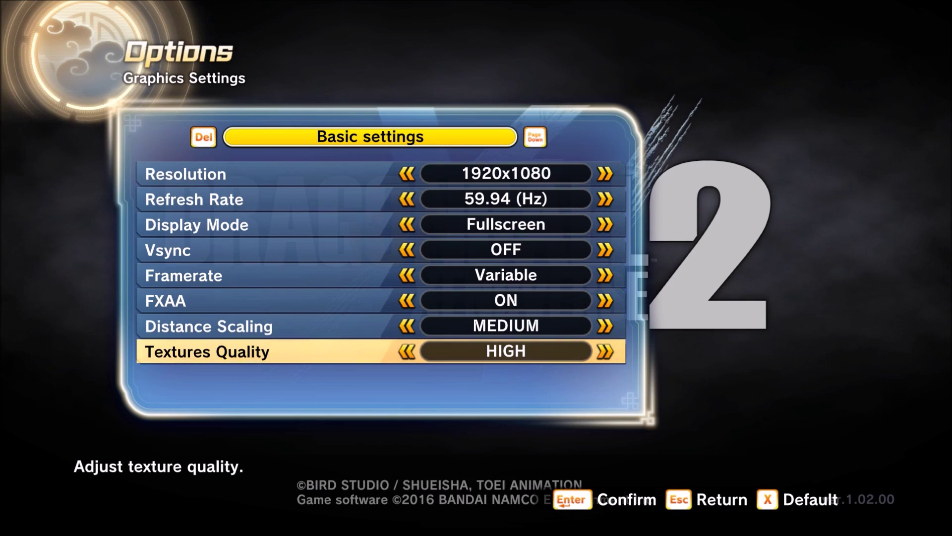
# Flip between the Basic and Advanced pages, ending on Advanced at the Grass setting.
pyautogui.press('Up')
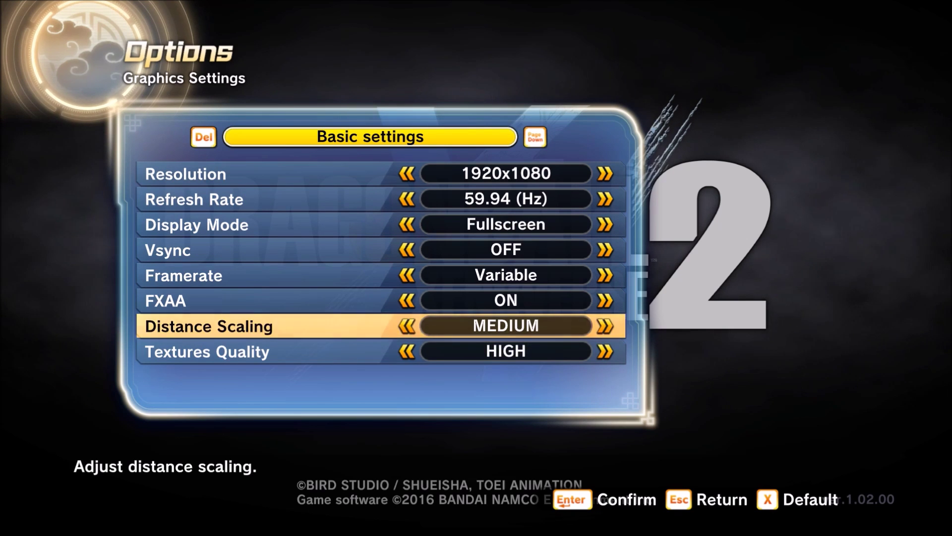
pyautogui.press('pagedown')
pyautogui.press('Down')
pyautogui.press('Down')
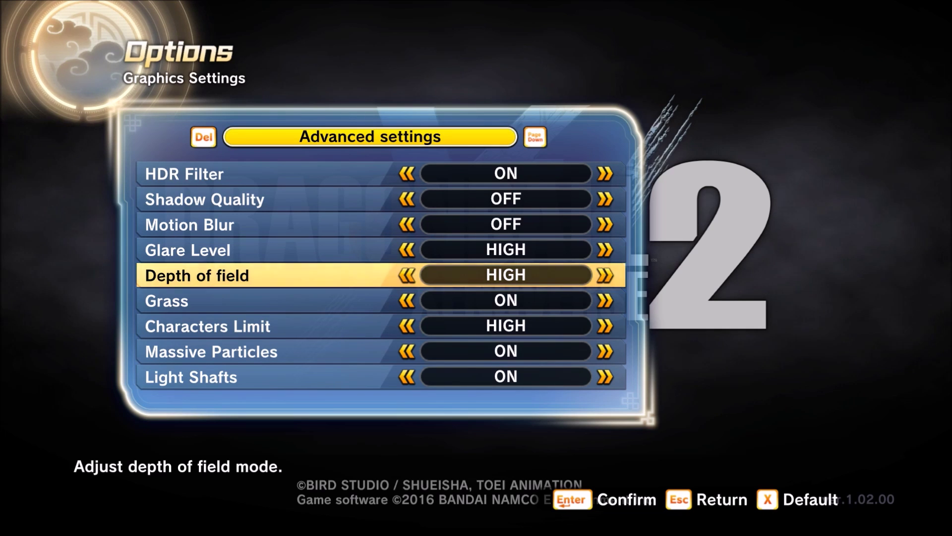
pyautogui.press('Delete')
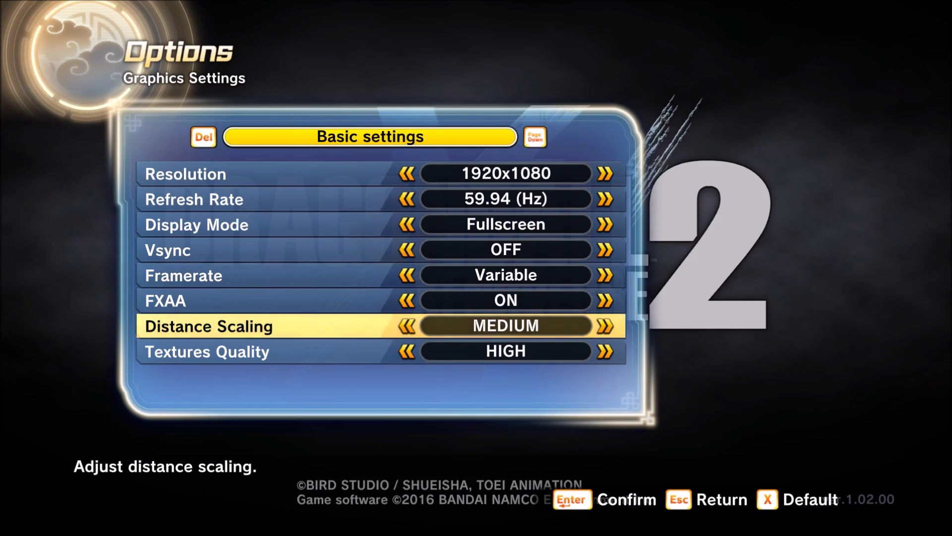
pyautogui.press('pagedown')
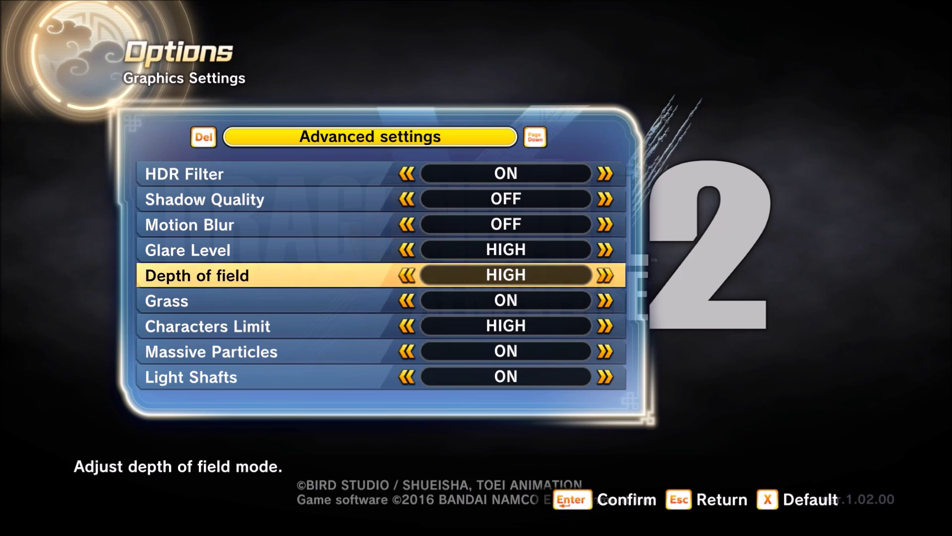
pyautogui.press('Down')
pyautogui.press('Up')
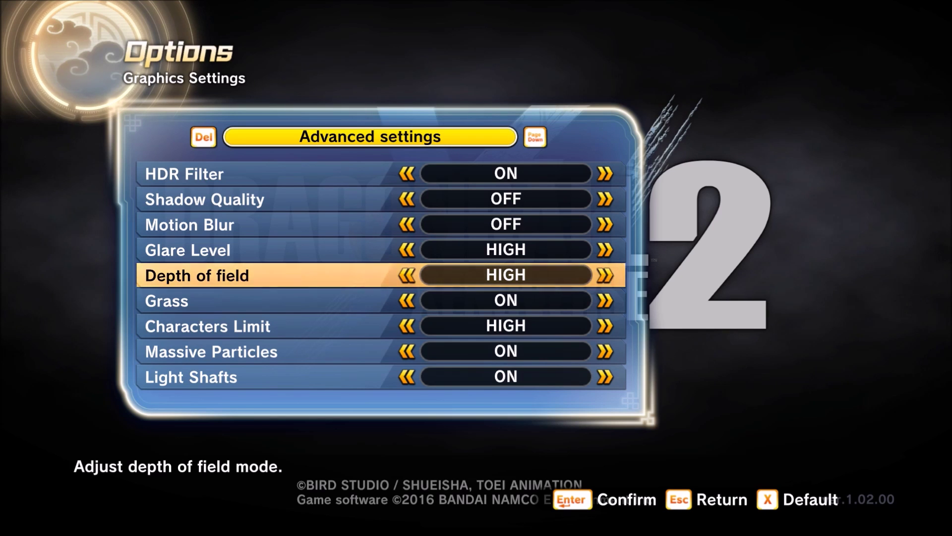
pyautogui.press('Down')
# Turn Grass OFF.
pyautogui.press('Right')
pyautogui.press('Right')
pyautogui.press('Right')
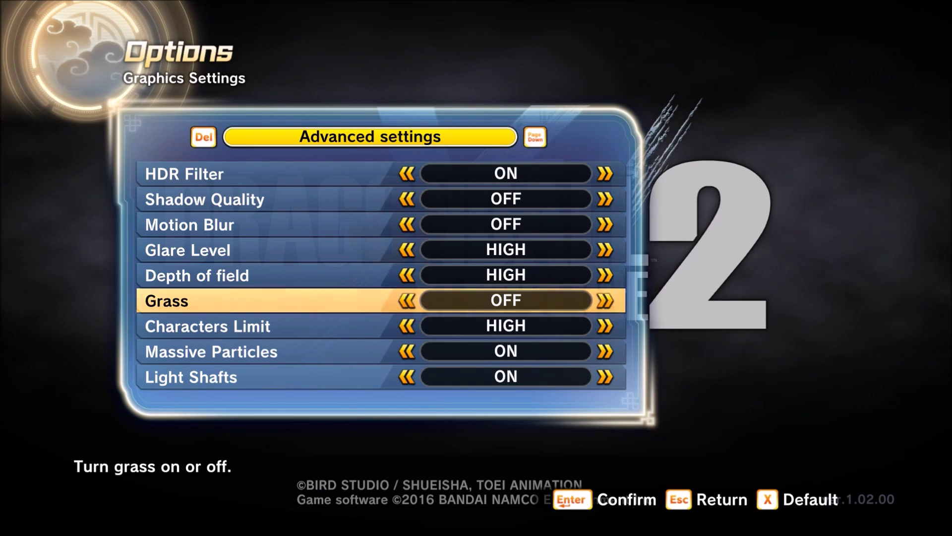
pyautogui.press('Down')
pyautogui.press('Up')
pyautogui.press('Down')
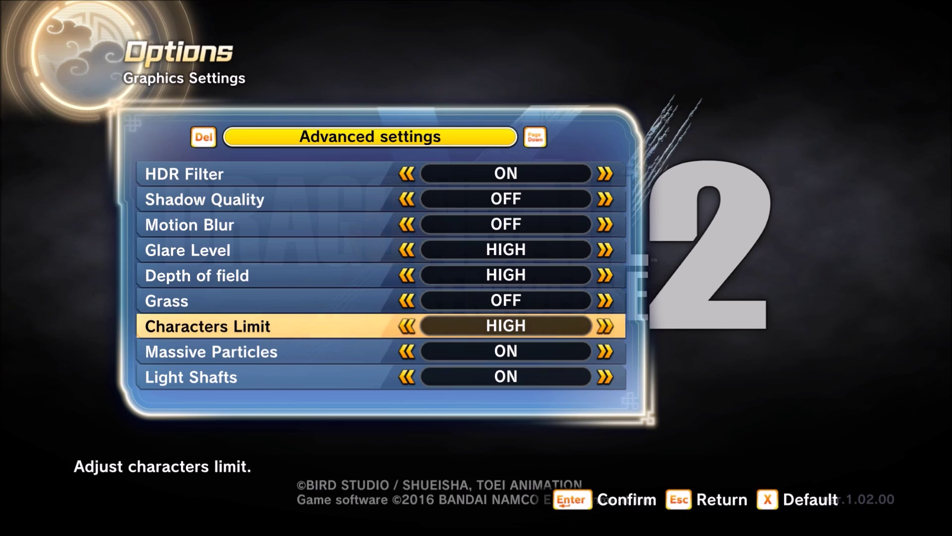
# Set Characters Limit to MEDIUM after trying HIGH and LOW.
pyautogui.press('Left')
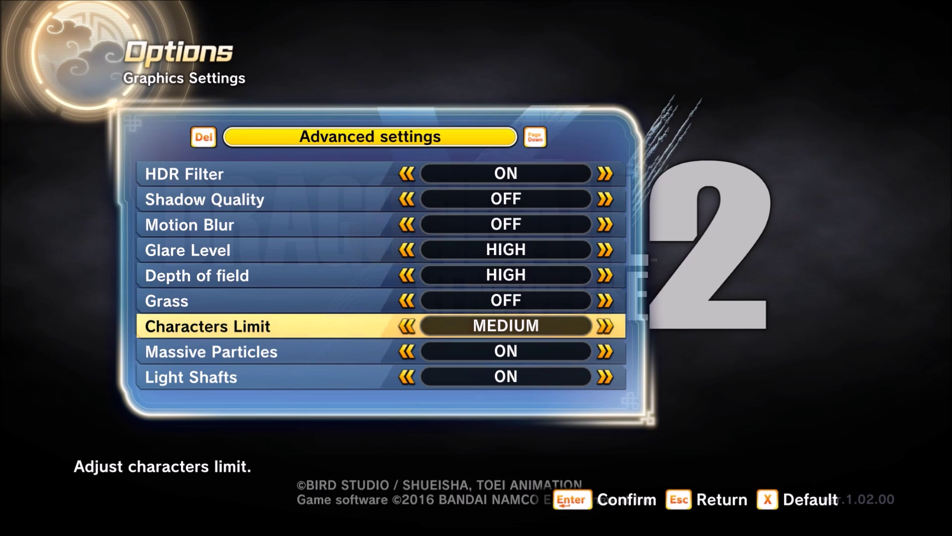
pyautogui.press('Right')
pyautogui.press('Left')
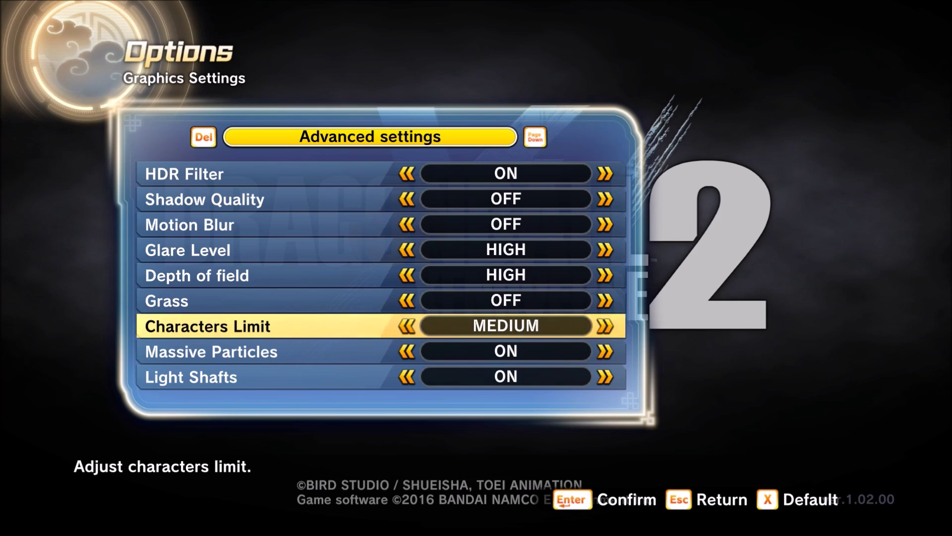
pyautogui.press('Left')
pyautogui.press('Right')
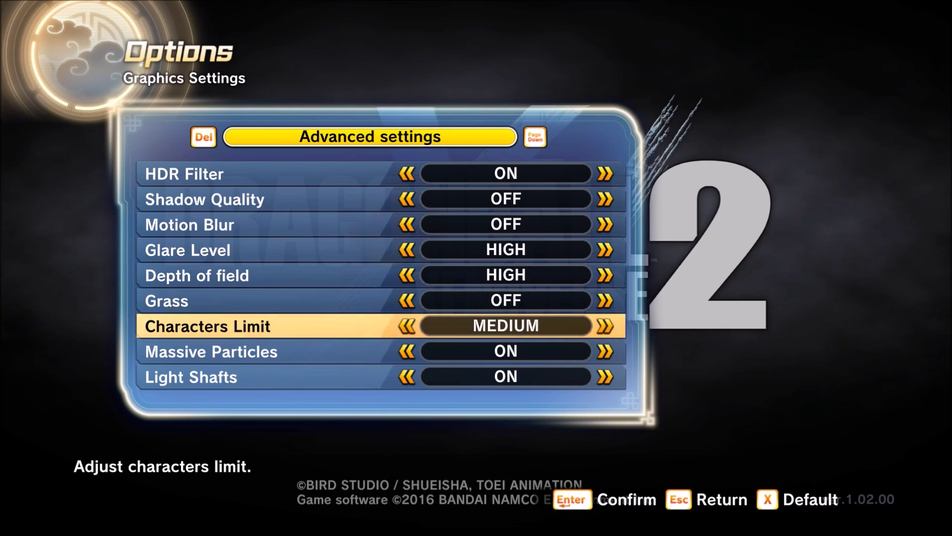
pyautogui.press('Up')
pyautogui.press('Up')
pyautogui.press('Down')
pyautogui.press('Down')
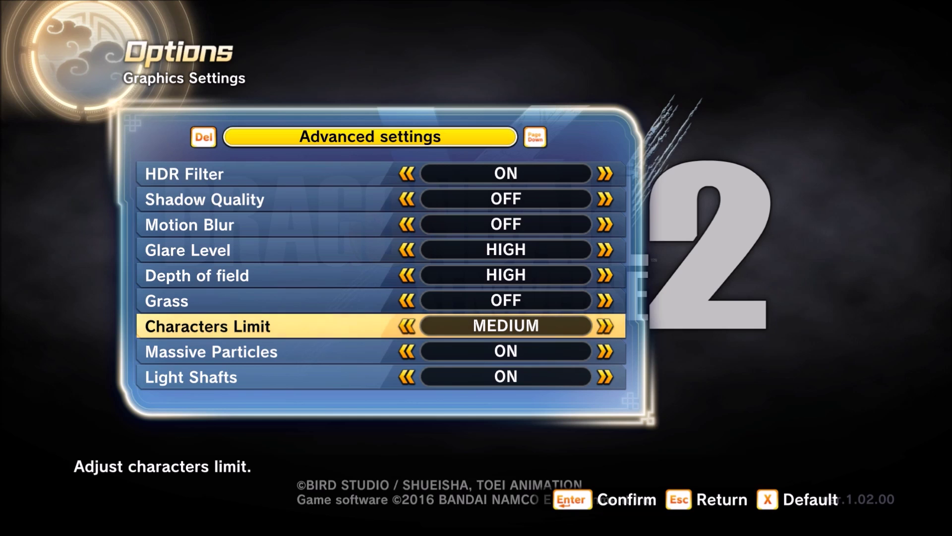
pyautogui.press('Down')
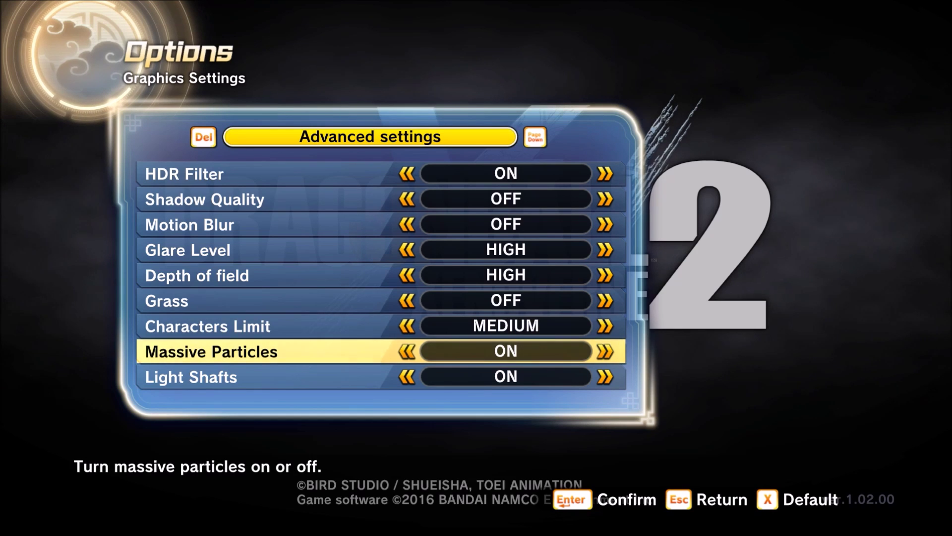
# Set Massive Particles to OFF, leaving Light Shafts ON.
pyautogui.press('Right')
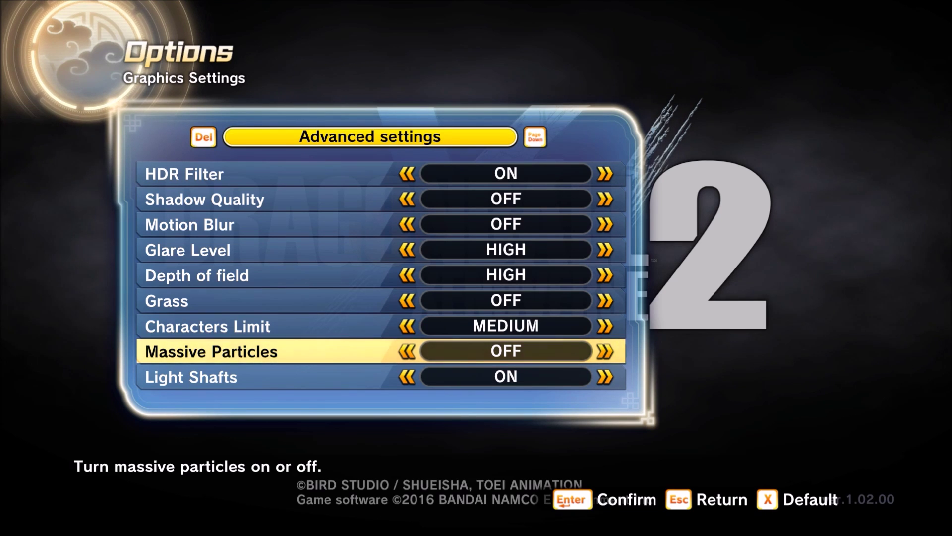
pyautogui.click(191, 377)
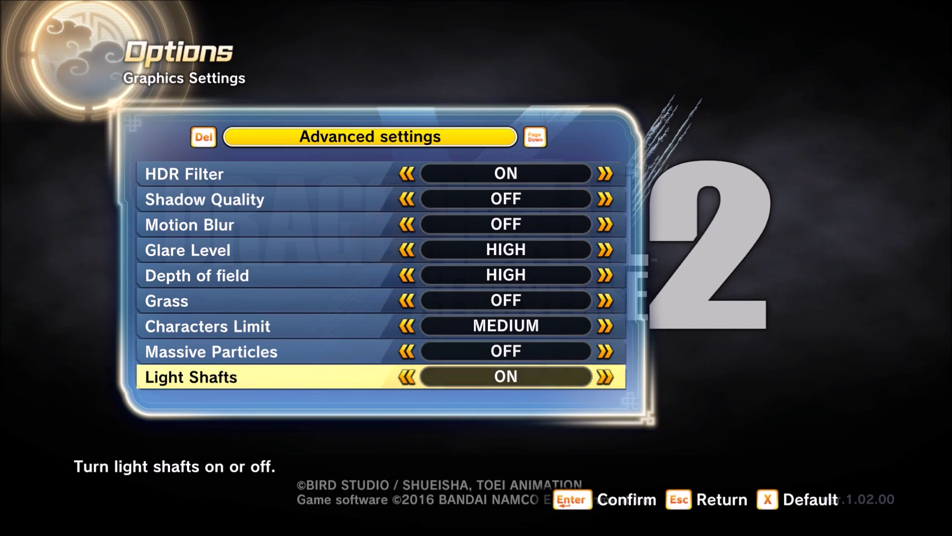
pyautogui.press('Up')
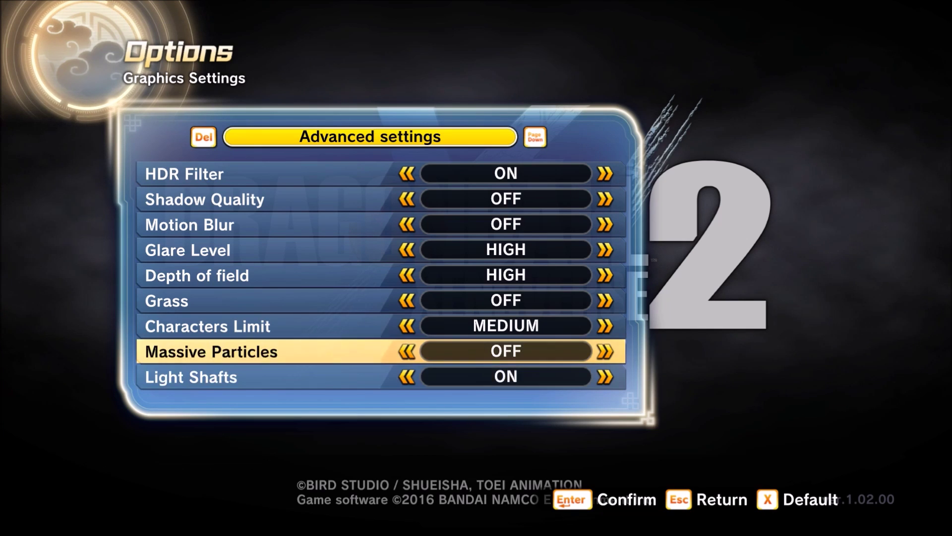